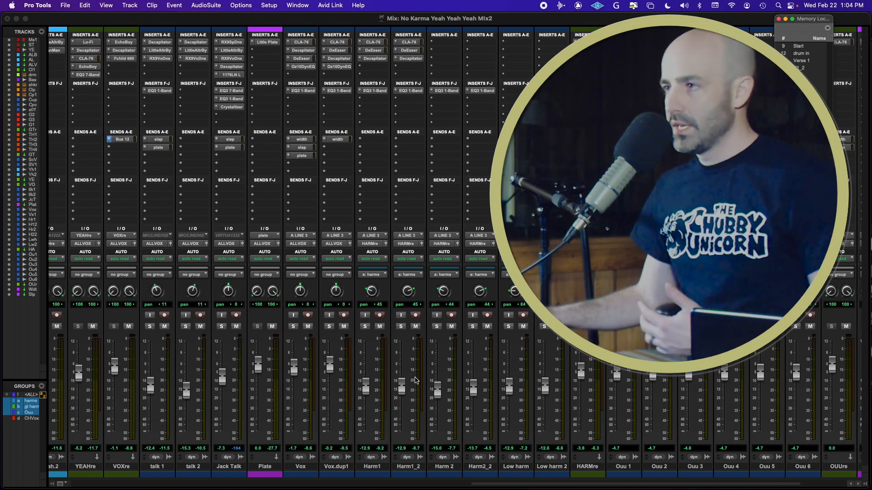
# Select the tracks from Vox through Low harm 2 and solo them all.
pyautogui.click(300, 467)
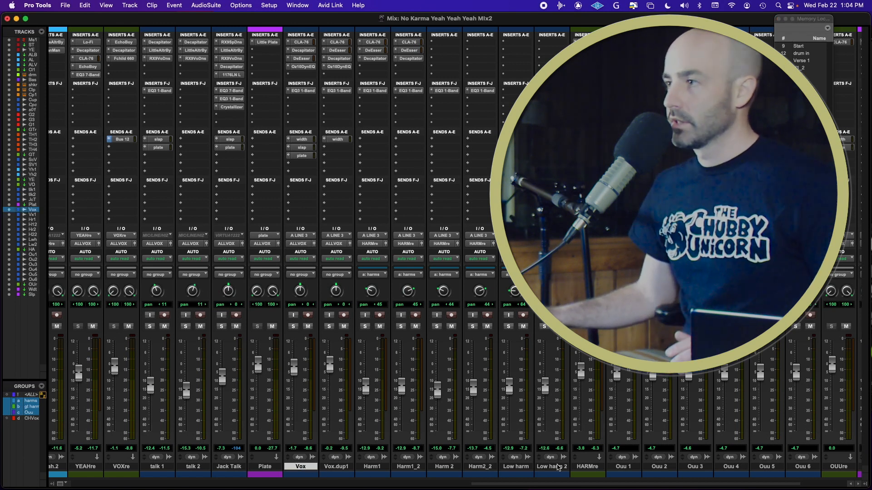
pyautogui.keyDown('shift'); pyautogui.click(559, 467); pyautogui.keyUp('shift')
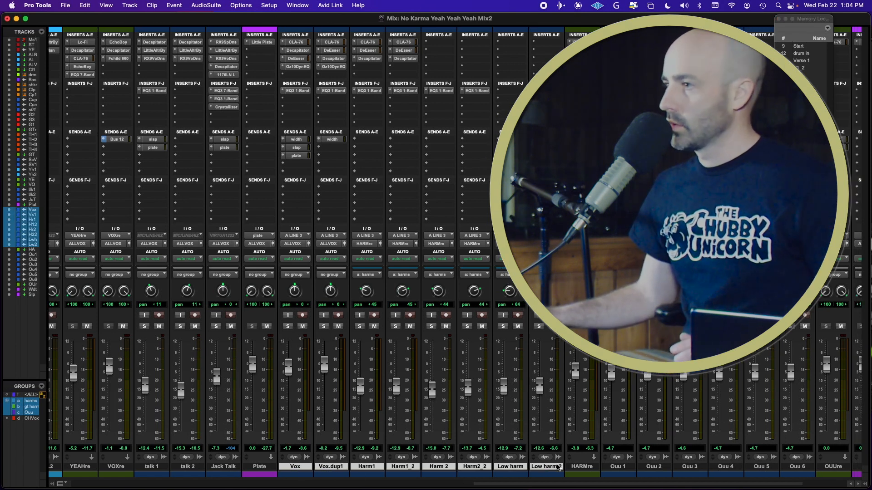
pyautogui.click(288, 326)
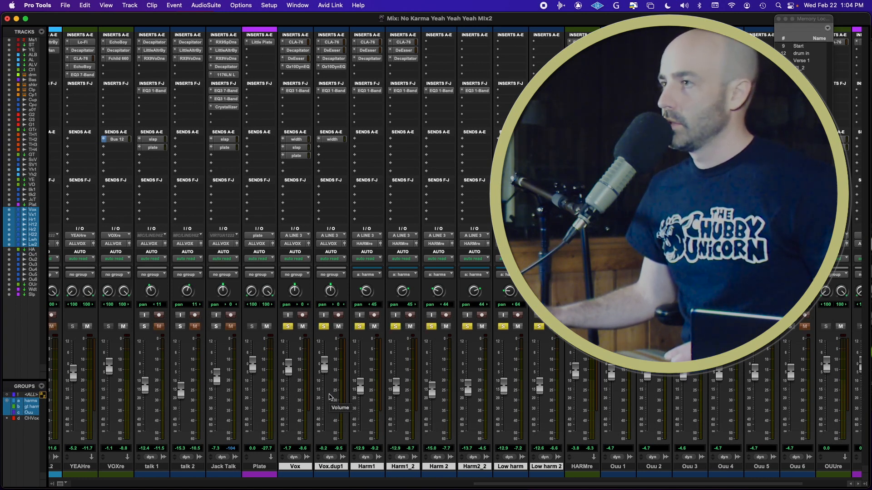
# Add the HARMre track to the selection and bypass the inserts on all selected vocal tracks.
pyautogui.hotkey('shift', 'a')
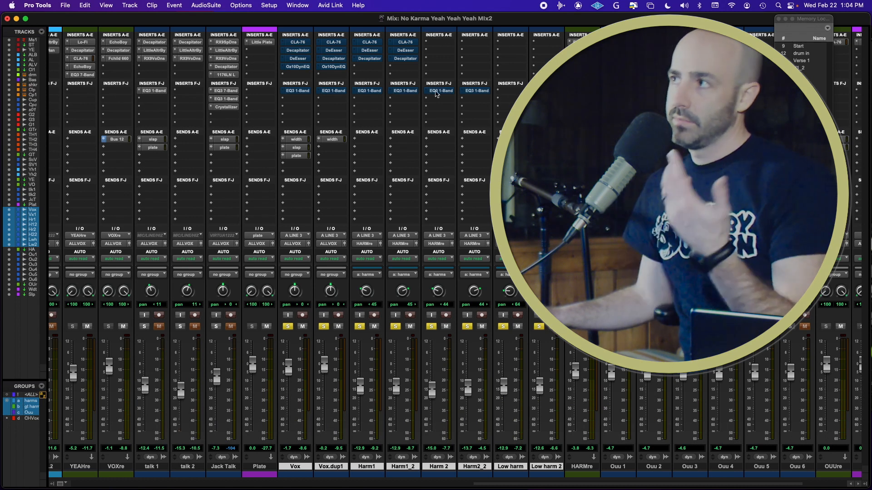
pyautogui.keyDown('shift'); pyautogui.click(586, 468); pyautogui.keyUp('shift')
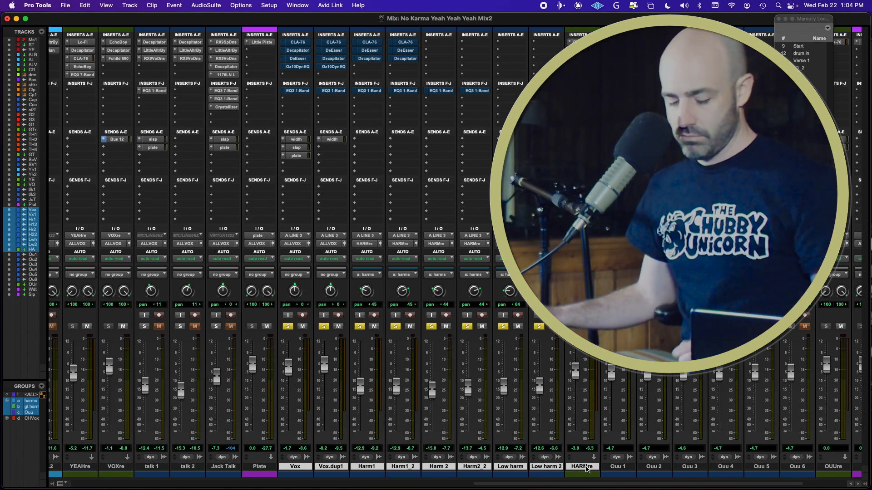
pyautogui.hotkey('shift', 'a')
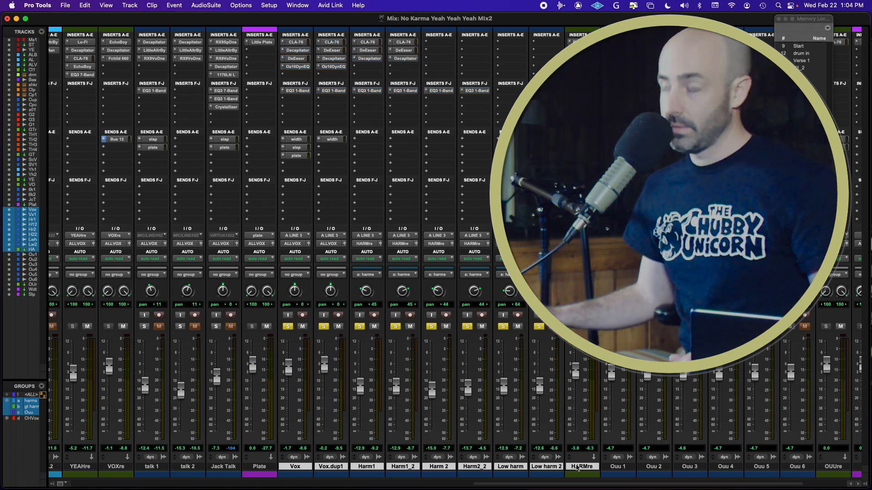
pyautogui.hotkey('shift', 'a')
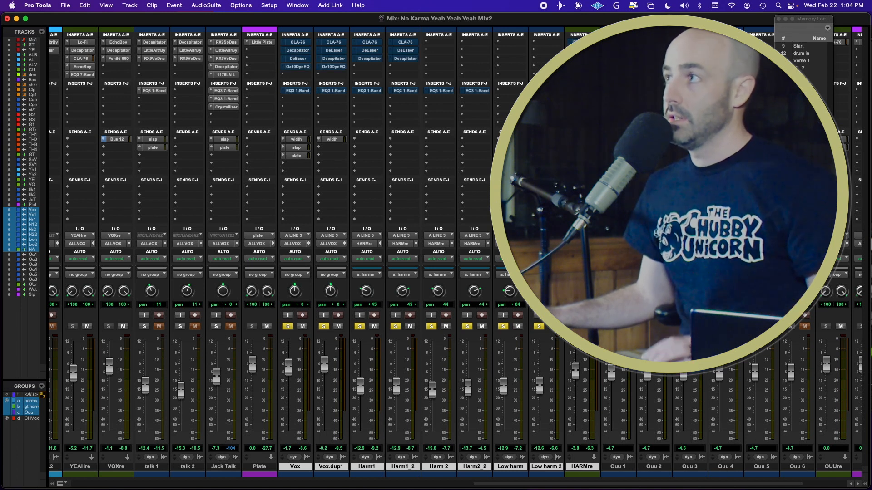
# Search the computer for Cursor Pro and launch it.
pyautogui.press('super+space')
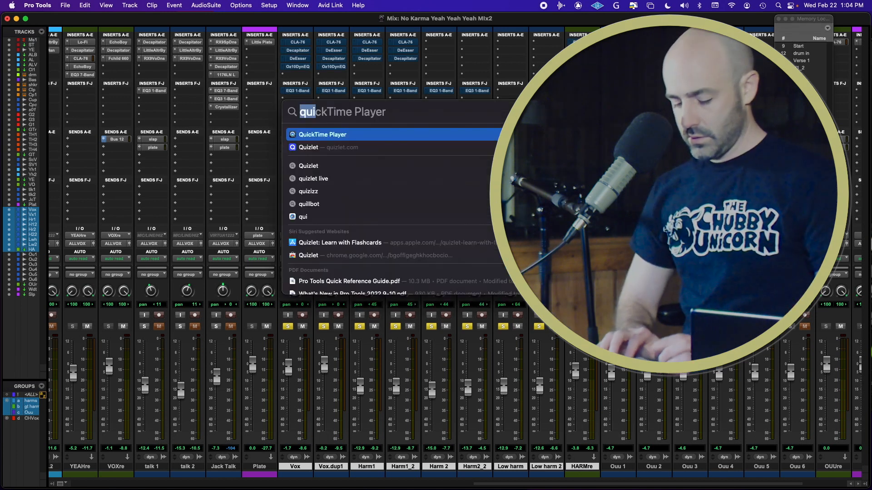
pyautogui.write('cur')
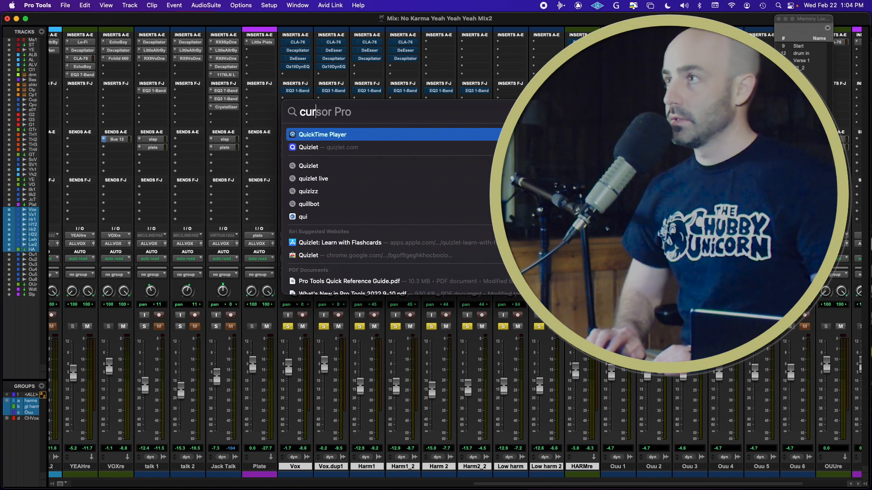
pyautogui.press('Return')
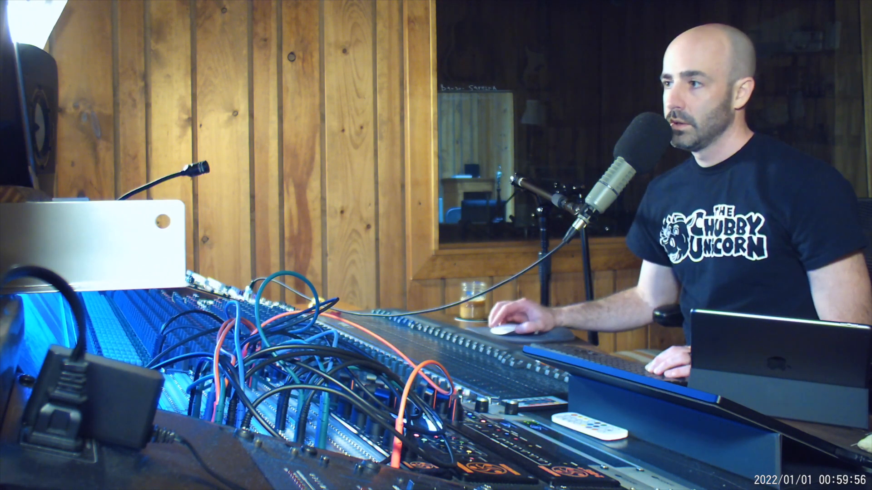
# Solo only the Vox track and bypass its width, slap and plate sends.
pyautogui.click(289, 327)
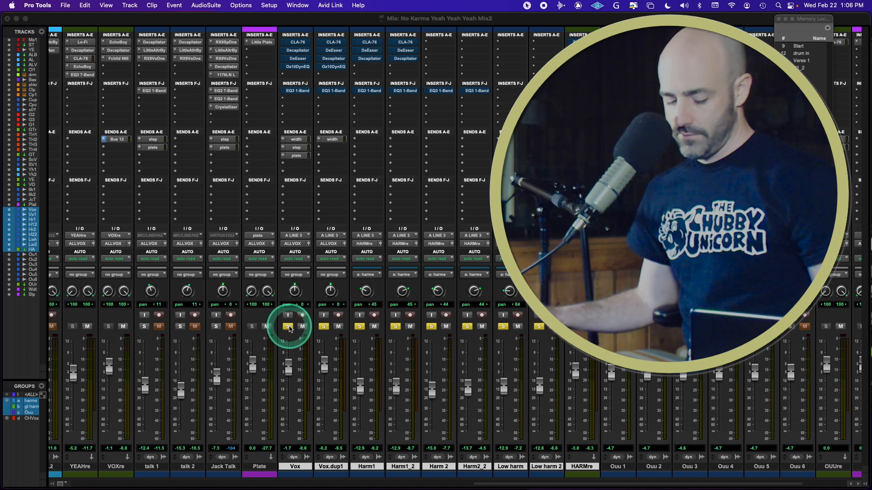
pyautogui.click(289, 328)
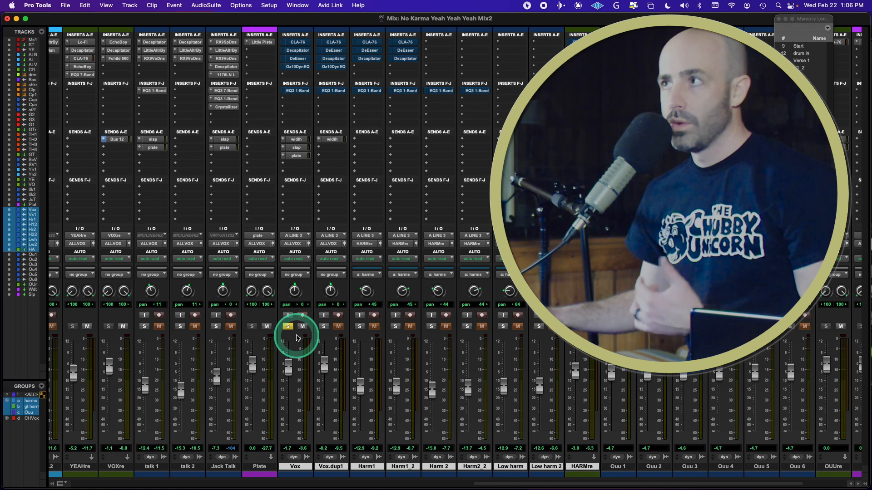
pyautogui.keyDown('super'); pyautogui.click(291, 156); pyautogui.keyUp('super')
pyautogui.keyDown('super'); pyautogui.click(293, 148); pyautogui.keyUp('super')
pyautogui.keyDown('super'); pyautogui.click(295, 140); pyautogui.keyUp('super')
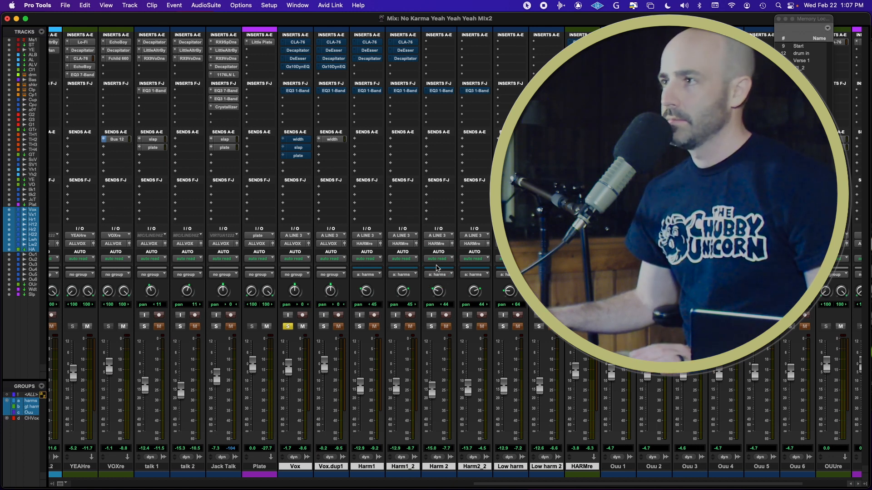
# Play back the dry Vox track, then open its CLA-76 compressor window and place it clear of the Vox inserts.
pyautogui.press('space')
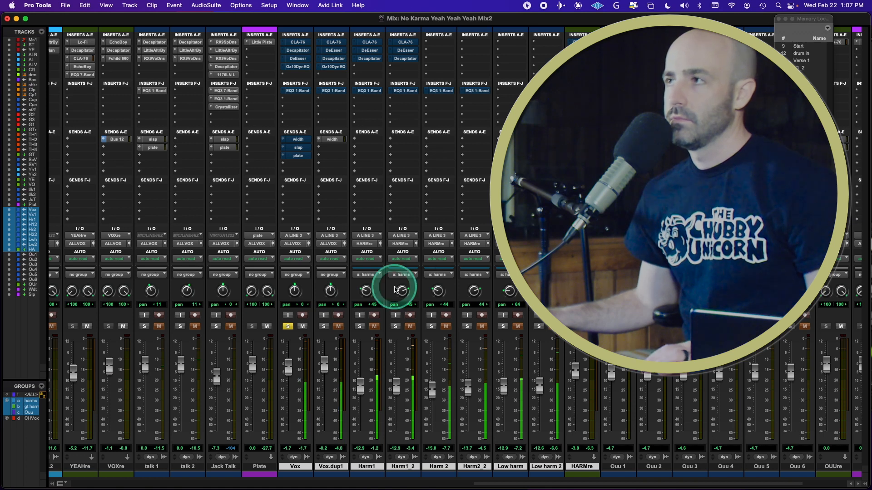
pyautogui.hscroll(-3, 400, 286)
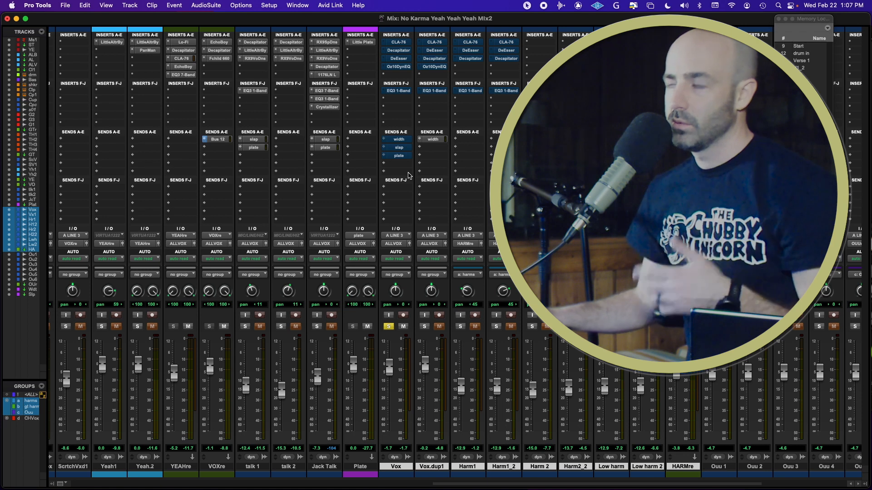
pyautogui.click(403, 45)
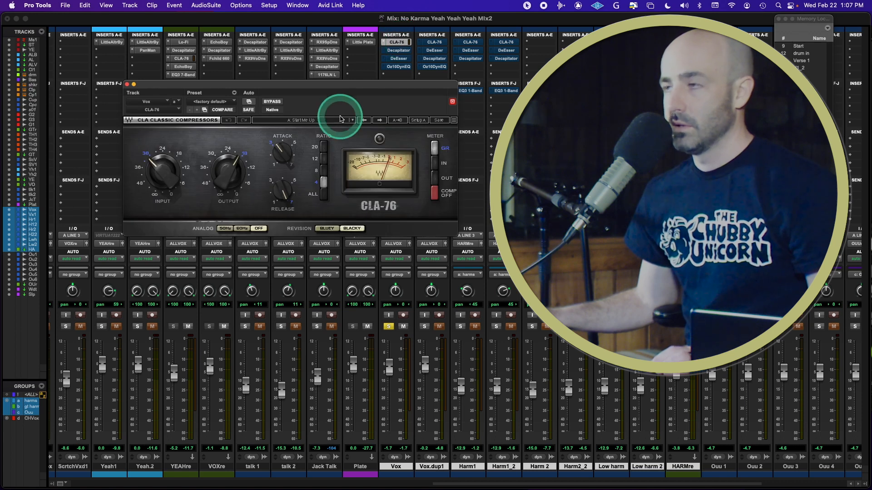
pyautogui.moveTo(331, 86); pyautogui.dragTo(666, 96)
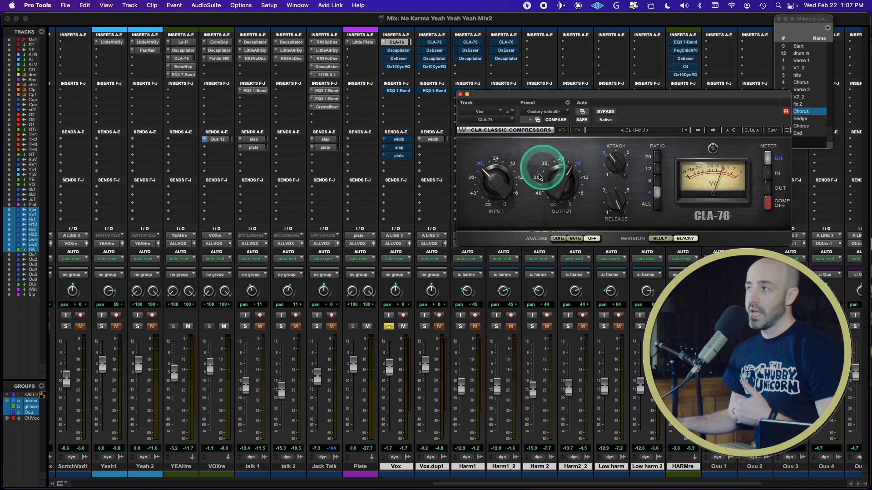
# Set the release of the CLA-76 on the Vox track to 1.
pyautogui.moveTo(569, 172)
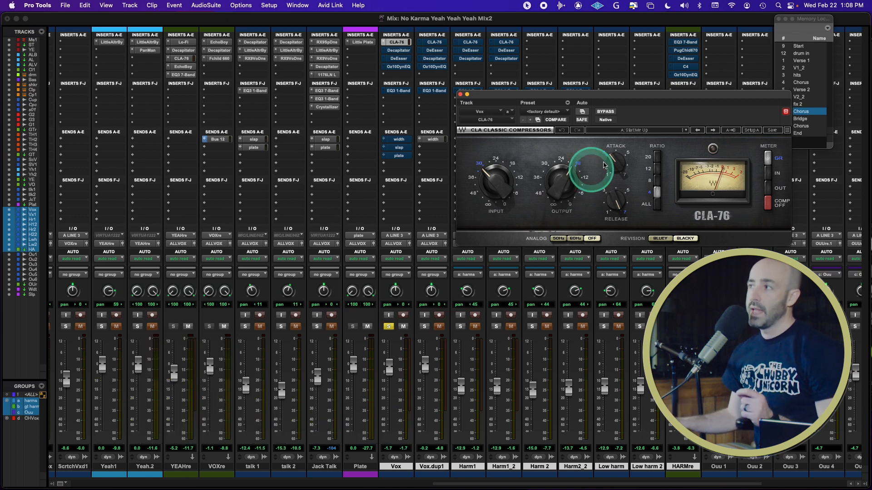
pyautogui.moveTo(623, 171)
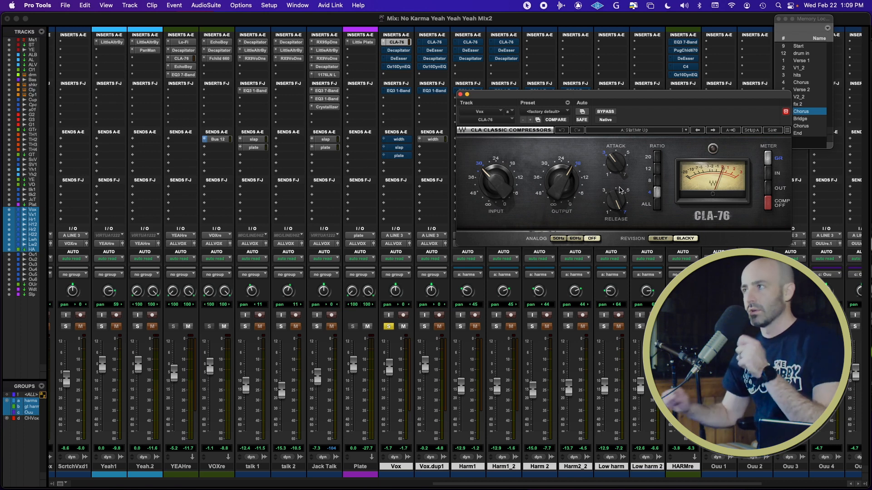
pyautogui.moveTo(623, 198); pyautogui.dragTo(620, 213)
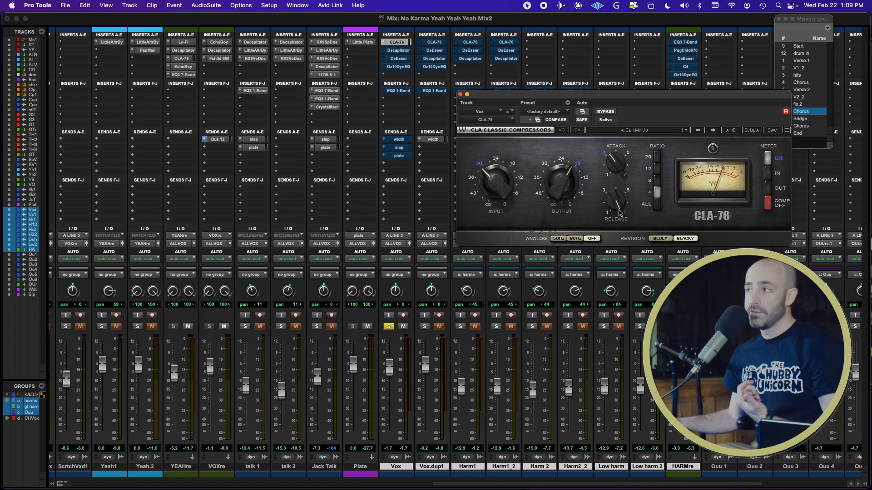
pyautogui.moveTo(620, 213)
pyautogui.mouseDown()
pyautogui.moveTo(617, 204)
pyautogui.moveTo(623, 213)
pyautogui.mouseUp()
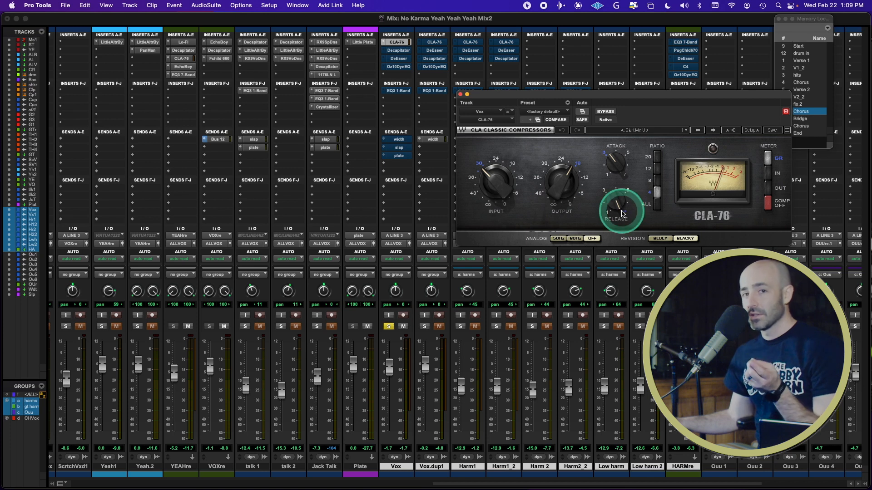
pyautogui.moveTo(624, 213); pyautogui.dragTo(630, 313)
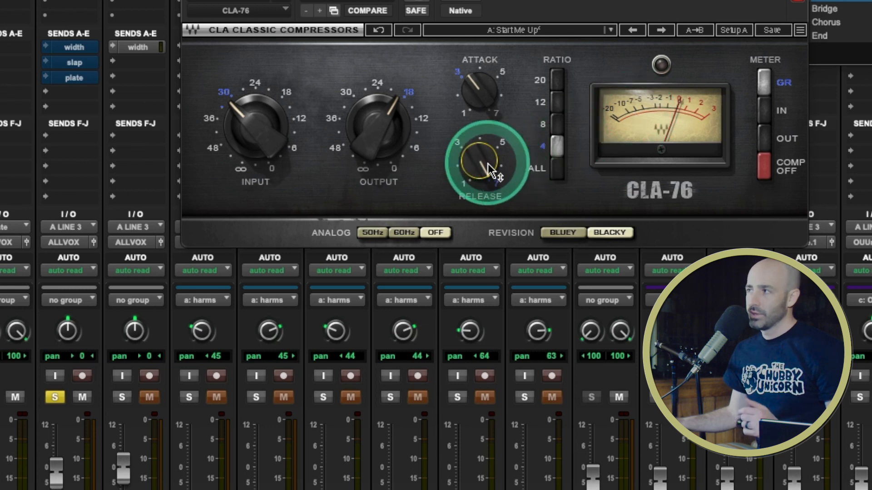
pyautogui.moveTo(486, 159)
pyautogui.moveTo(486, 160); pyautogui.dragTo(443, 457)
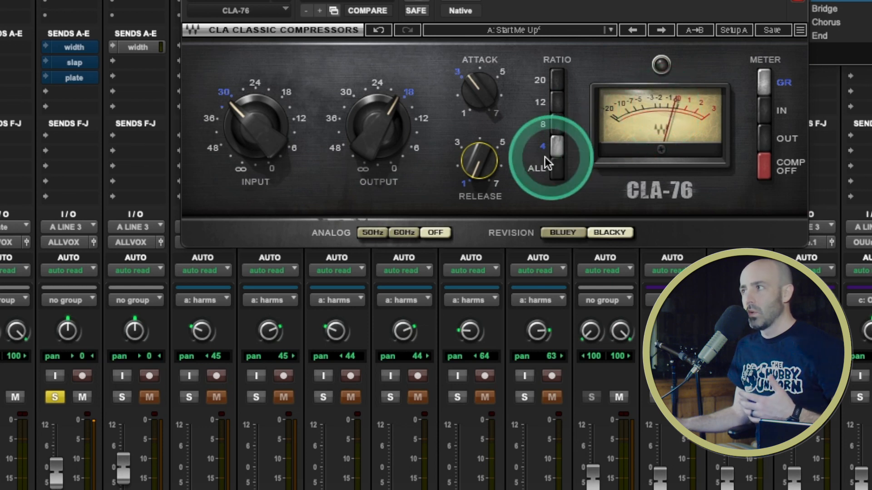
# Set the CLA-76's release to 7.
pyautogui.moveTo(486, 170)
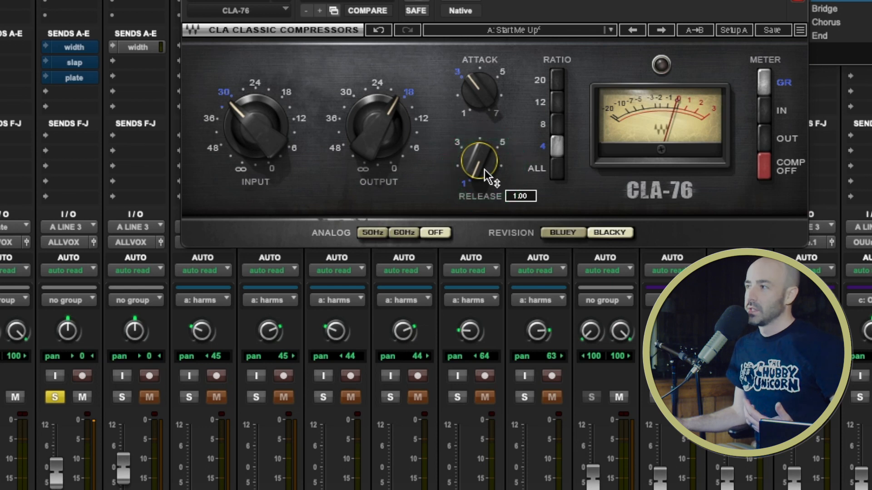
pyautogui.click(484, 170)
pyautogui.moveTo(484, 170); pyautogui.dragTo(482, 5)
pyautogui.moveTo(481, 155); pyautogui.dragTo(503, 54)
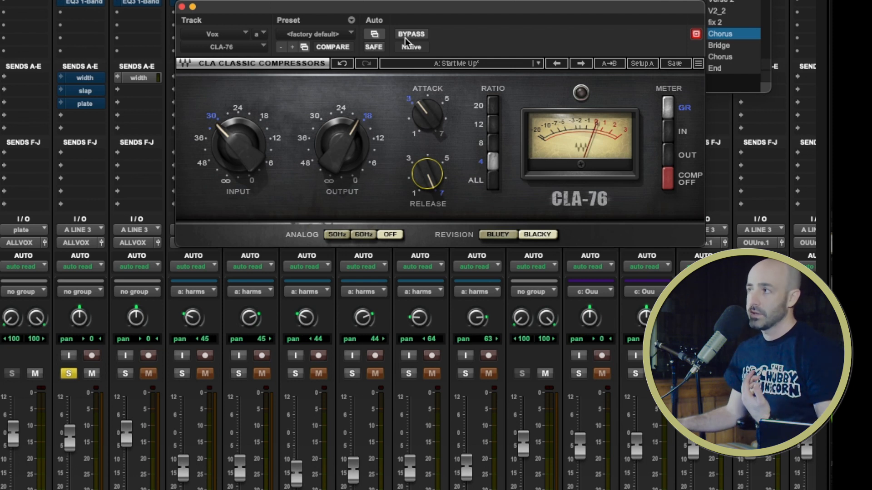
# Toggle the CLA-76's bypass to compare the vocal with and without compression.
pyautogui.click(405, 38)
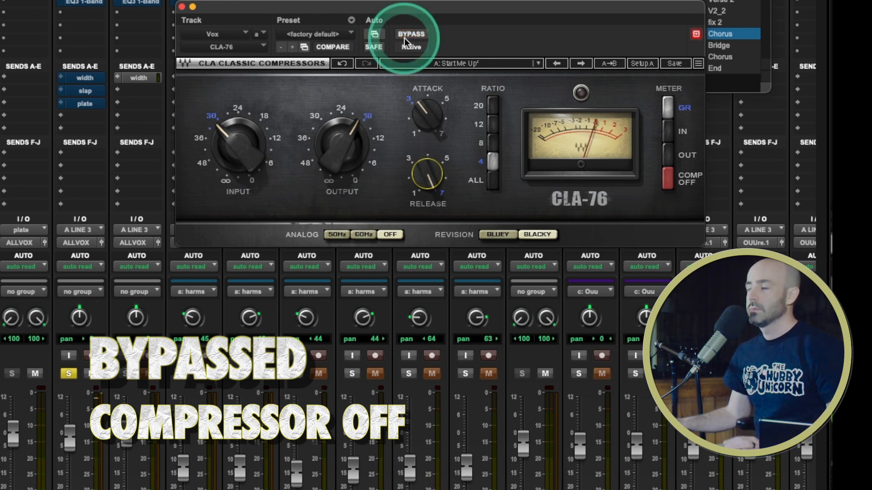
pyautogui.click(404, 38)
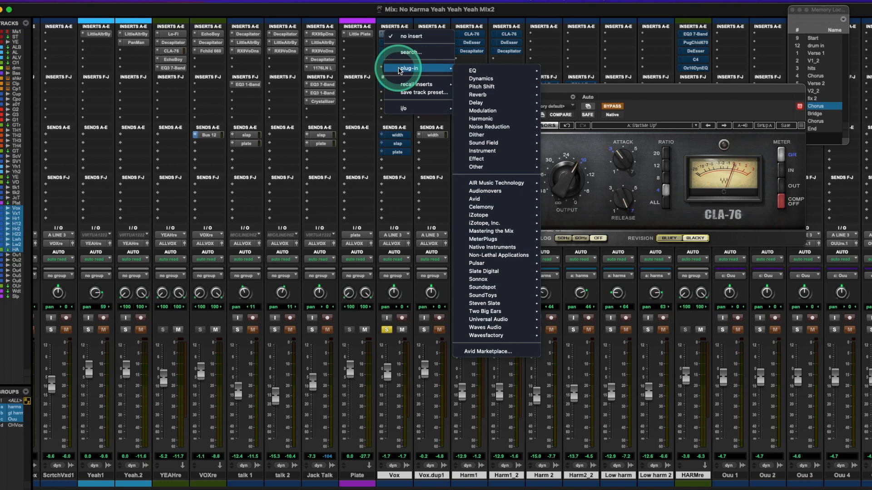
# Insert the Dyn3 Compressor/Limiter in the Vox track's fifth insert slot and open the CLA-76 window alongside it.
pyautogui.write('dyn')
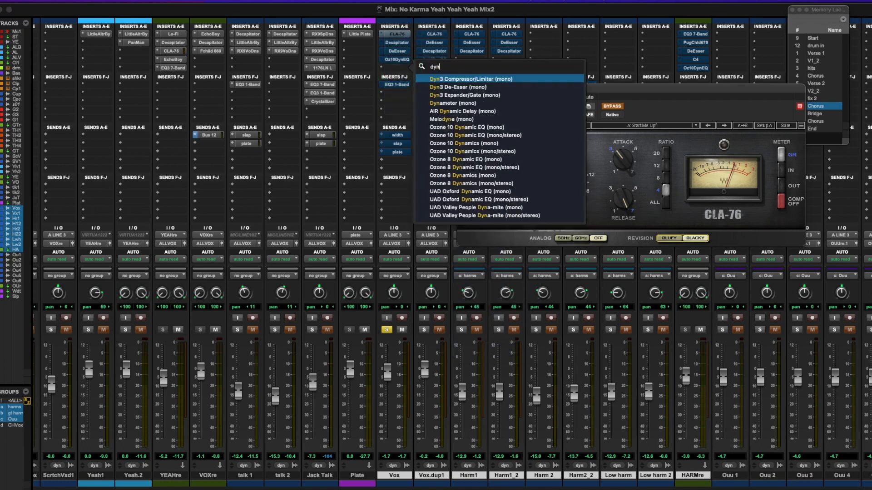
pyautogui.press('Escape')
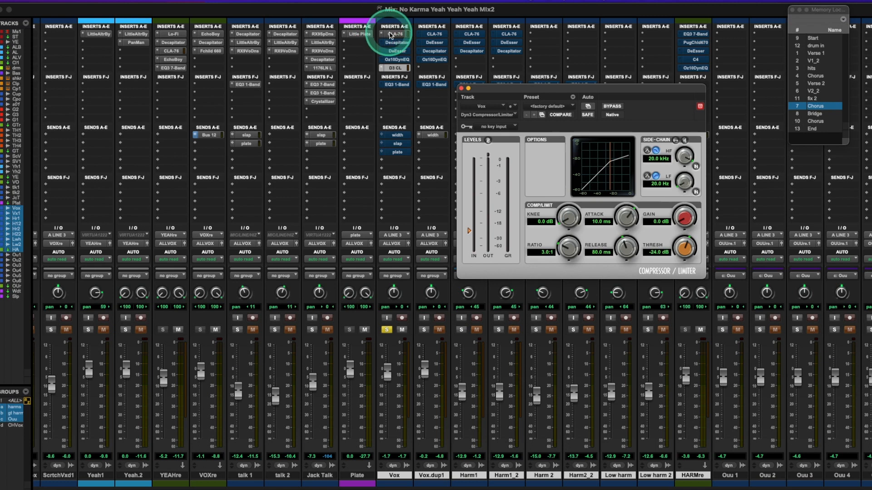
pyautogui.click(391, 34)
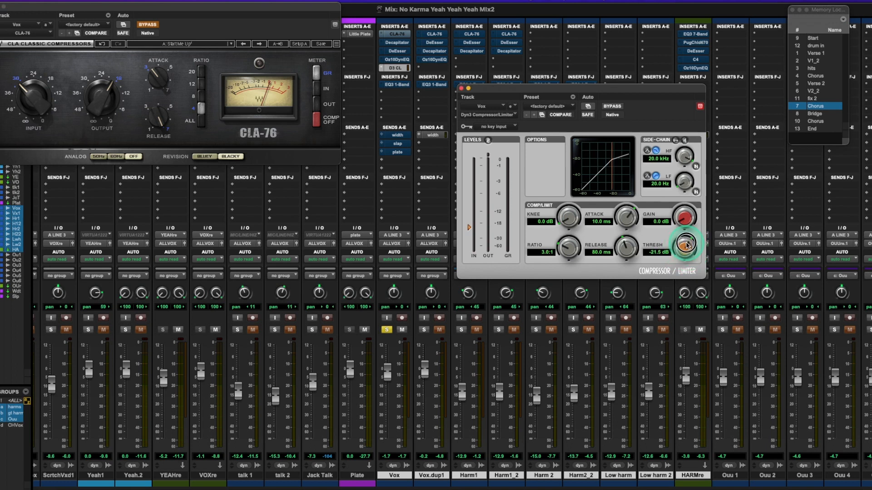
# Set the Dyn3 Compressor/Limiter's threshold to -28.5 dB and its release to 5.0 ms.
pyautogui.moveTo(685, 246)
pyautogui.mouseDown()
pyautogui.moveTo(682, 258)
pyautogui.moveTo(680, 240)
pyautogui.mouseUp()
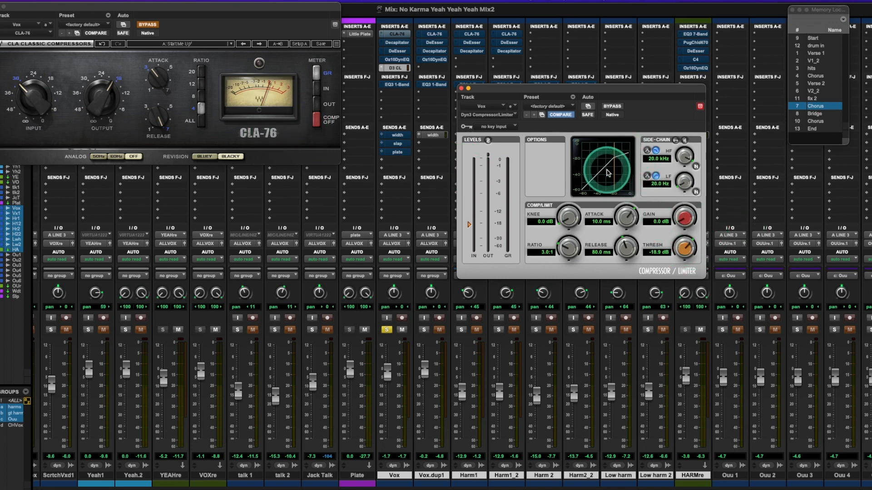
pyautogui.moveTo(684, 243); pyautogui.dragTo(680, 256)
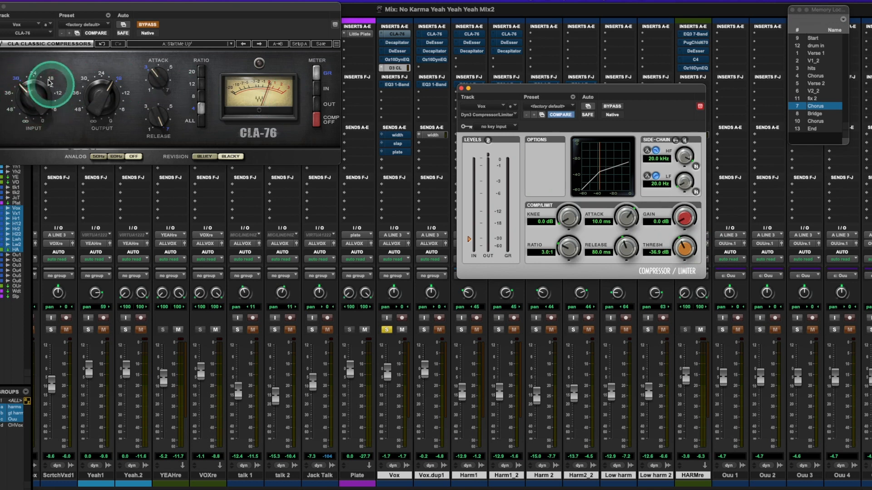
pyautogui.moveTo(24, 88)
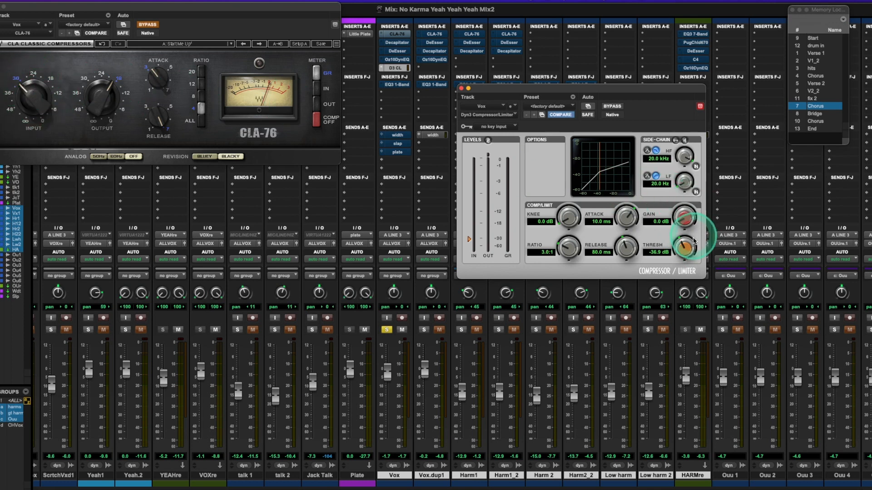
pyautogui.moveTo(689, 252)
pyautogui.mouseDown()
pyautogui.moveTo(691, 230)
pyautogui.moveTo(685, 247)
pyautogui.mouseUp()
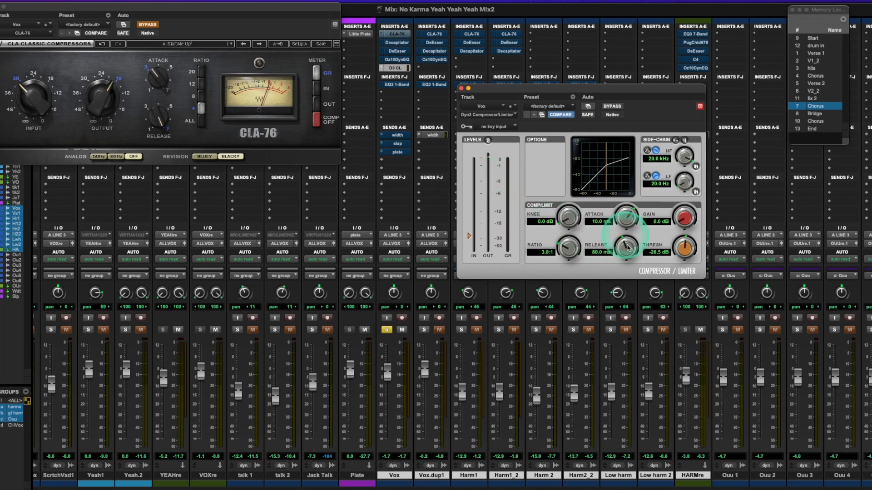
pyautogui.moveTo(627, 248)
pyautogui.mouseDown()
pyautogui.moveTo(622, 276)
pyautogui.moveTo(632, 263)
pyautogui.mouseUp()
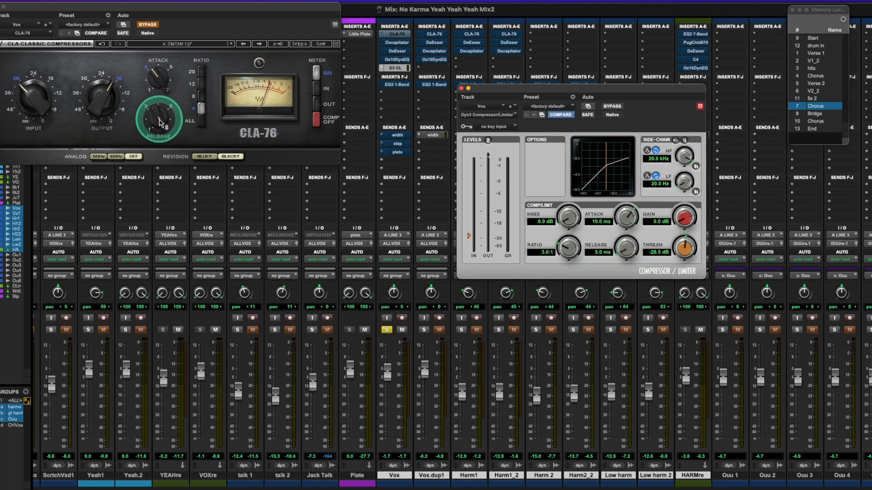
# Sweep the Dyn3 Compressor/Limiter's release to 4.0 s and back to 5.0 ms, and set its attack to 2.4 ms.
pyautogui.moveTo(617, 241); pyautogui.dragTo(626, 214)
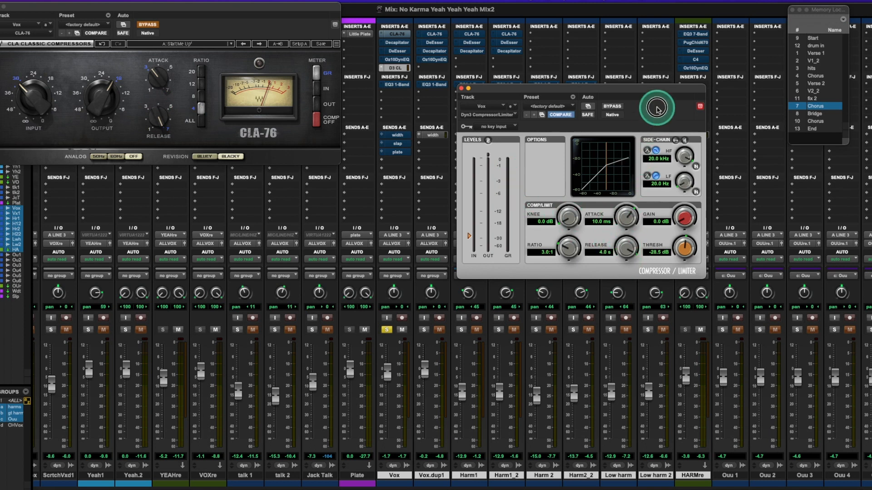
pyautogui.moveTo(626, 248); pyautogui.dragTo(622, 288)
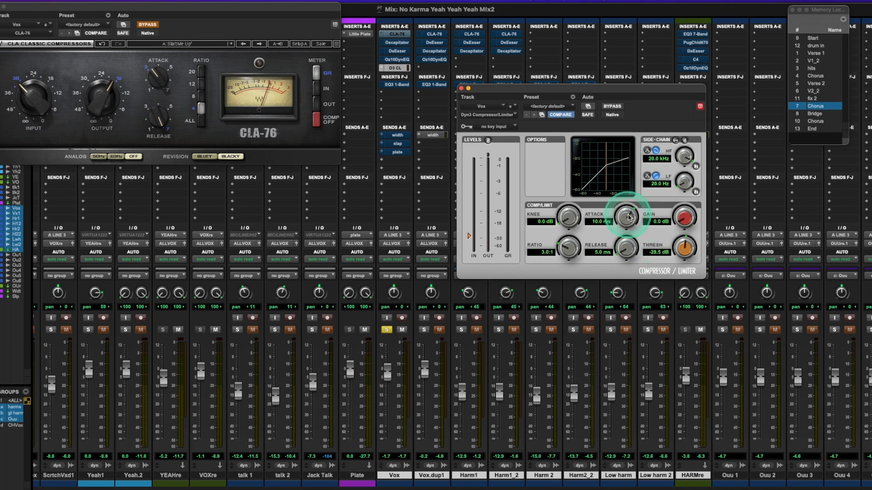
pyautogui.moveTo(628, 218); pyautogui.dragTo(612, 242)
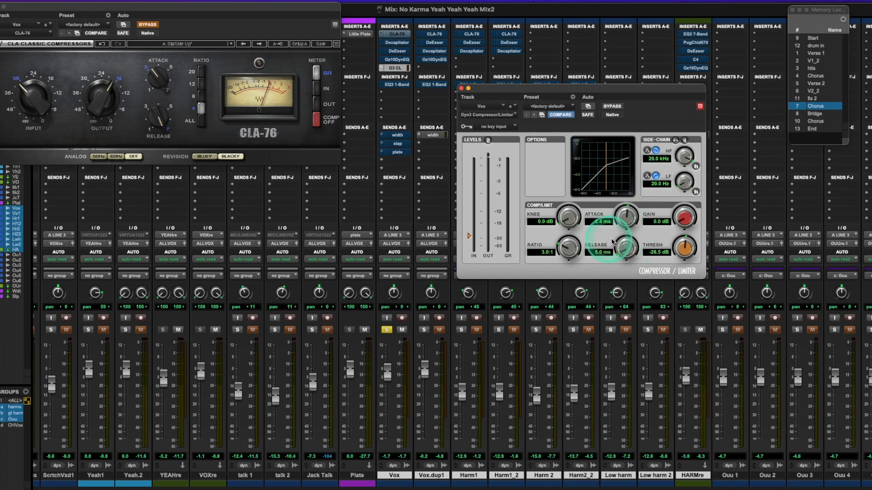
# Raise the Dyn3 Compressor/Limiter's threshold to 0.0 dB during playback, and bring it down to -22.8 dB.
pyautogui.click(693, 256)
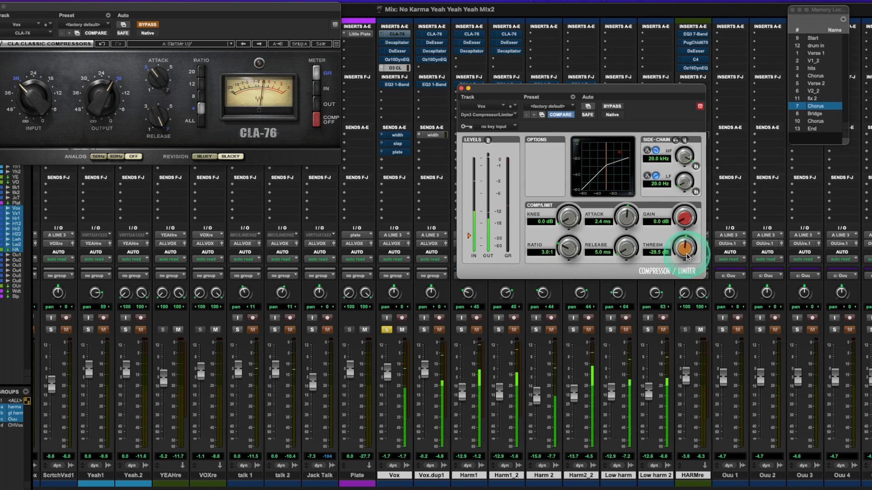
pyautogui.moveTo(693, 256); pyautogui.dragTo(691, 135)
pyautogui.click(679, 248)
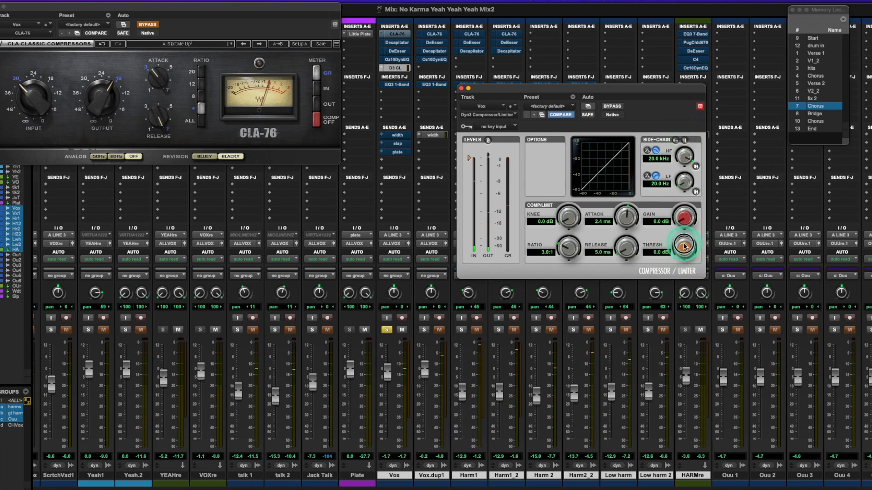
pyautogui.moveTo(681, 247); pyautogui.dragTo(671, 289)
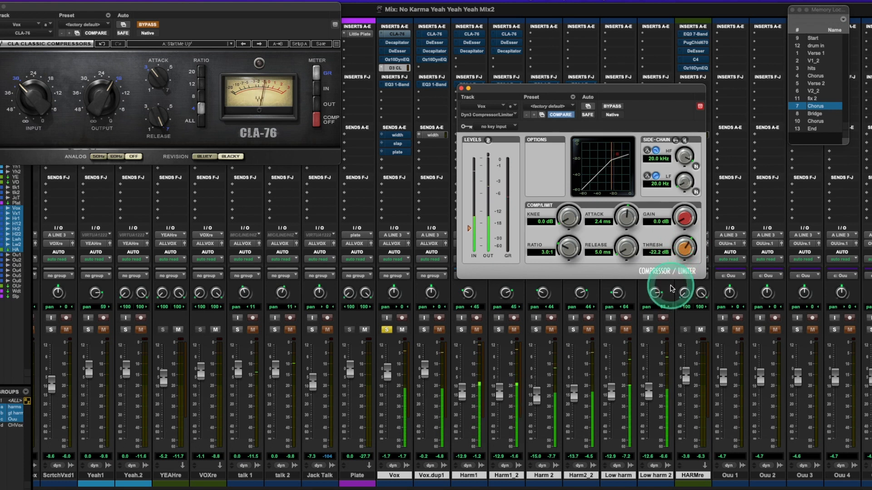
pyautogui.moveTo(684, 250); pyautogui.dragTo(685, 253)
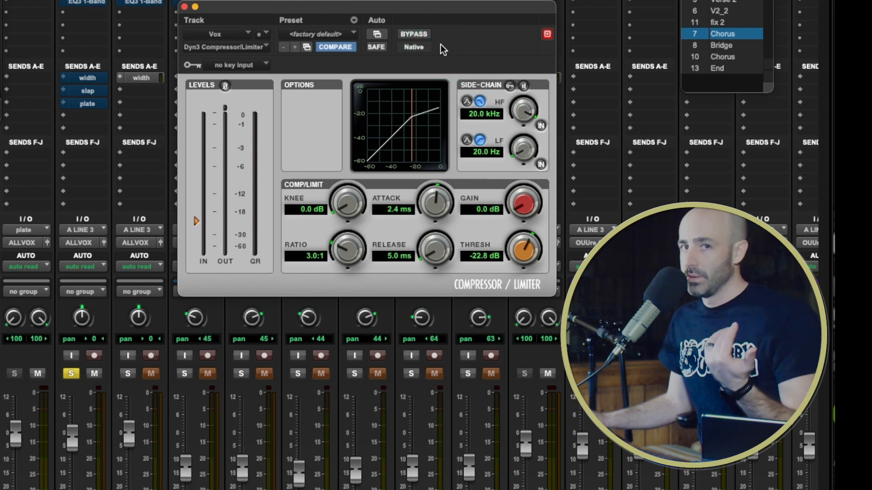
# Compare the playing vocal with the Dyn3 Compressor/Limiter bypassed and active, and set its makeup gain to 3.9 dB.
pyautogui.click(425, 35)
pyautogui.press('space')
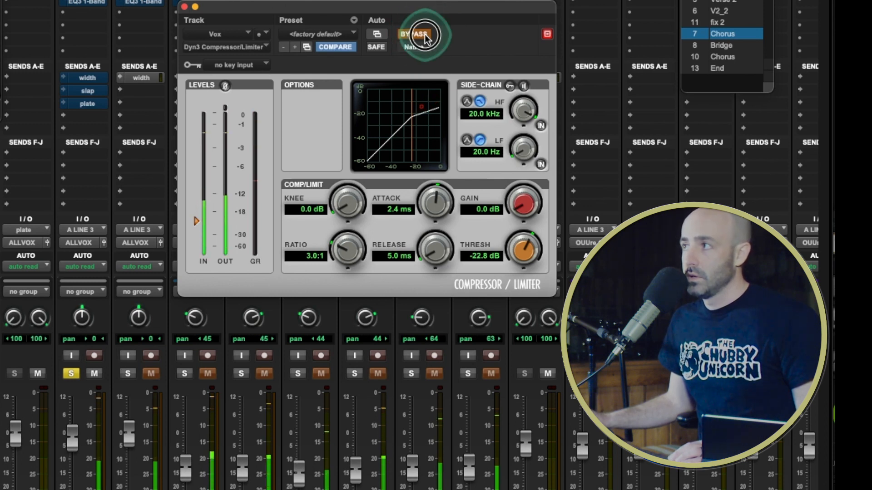
pyautogui.click(424, 34)
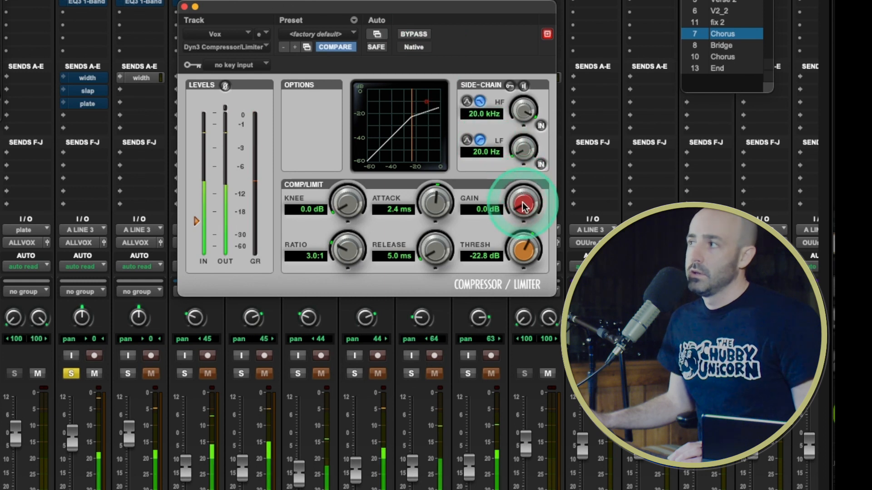
pyautogui.moveTo(522, 193)
pyautogui.mouseDown()
pyautogui.moveTo(525, 202)
pyautogui.moveTo(517, 164)
pyautogui.moveTo(525, 200)
pyautogui.mouseUp()
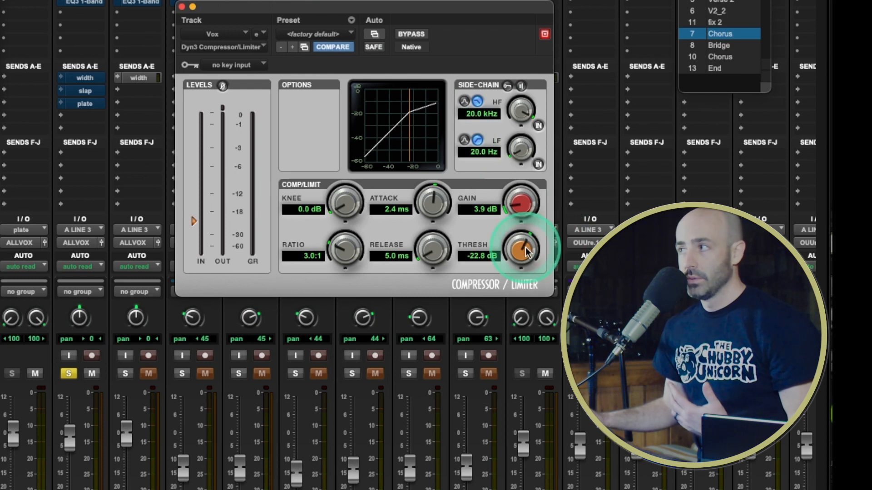
# Audition heavy compression on the vocal with the Dyn3 threshold at -48.3 dB and the gain at 15.0 dB.
pyautogui.moveTo(526, 251); pyautogui.dragTo(504, 274)
pyautogui.moveTo(521, 199); pyautogui.dragTo(523, 162)
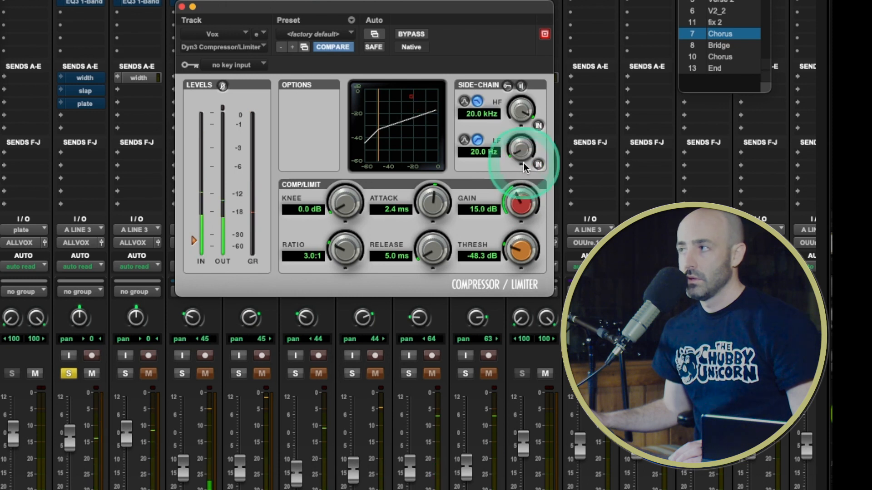
pyautogui.press('space')
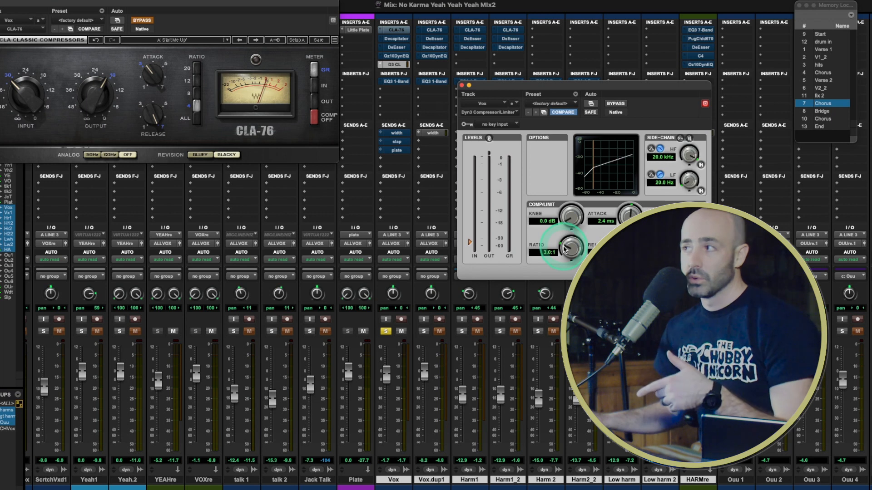
# Audition the vocal with the Dyn3 Compressor/Limiter's ratio at 100.0:1, and return the ratio to 3.0:1.
pyautogui.moveTo(564, 248); pyautogui.dragTo(584, 93)
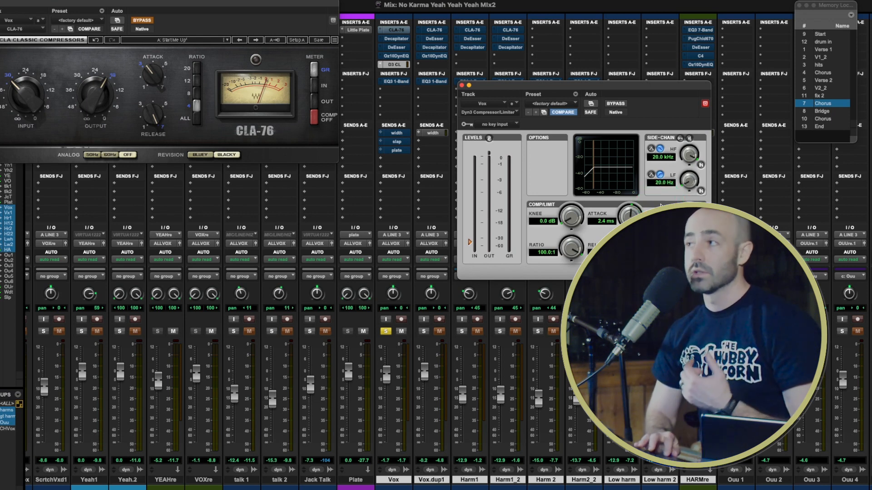
pyautogui.press('space')
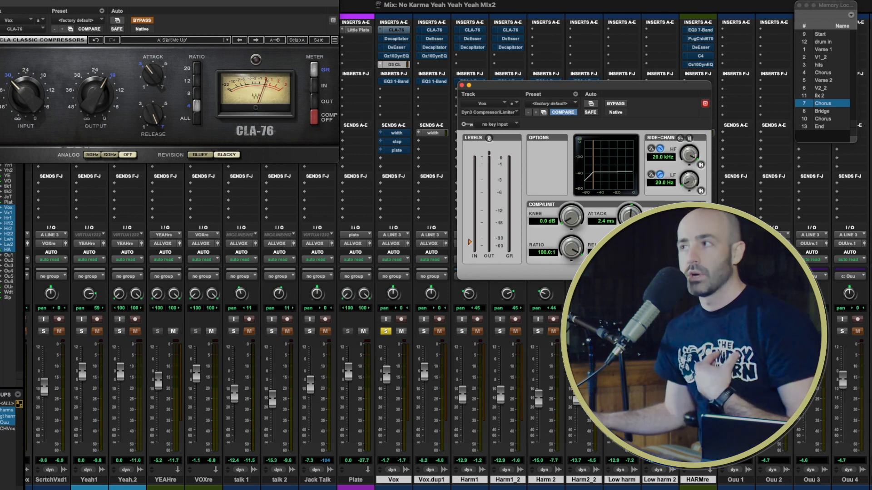
pyautogui.moveTo(571, 248); pyautogui.dragTo(563, 292)
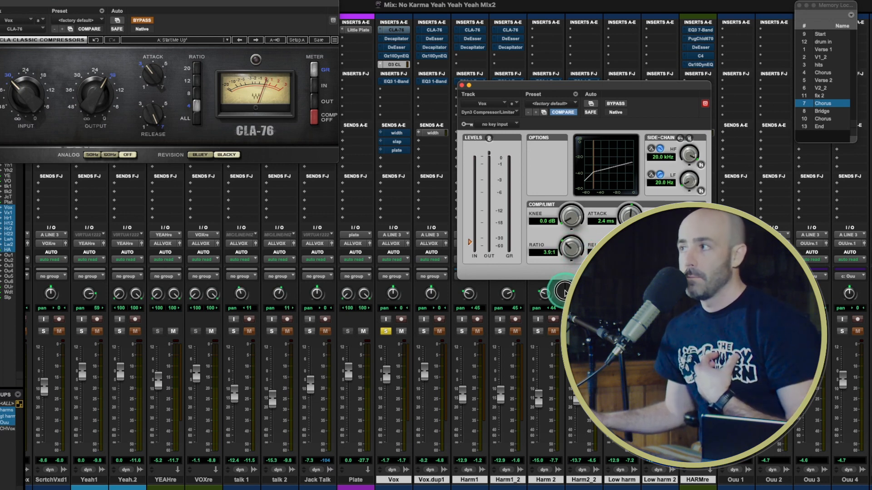
pyautogui.moveTo(572, 248); pyautogui.dragTo(571, 252)
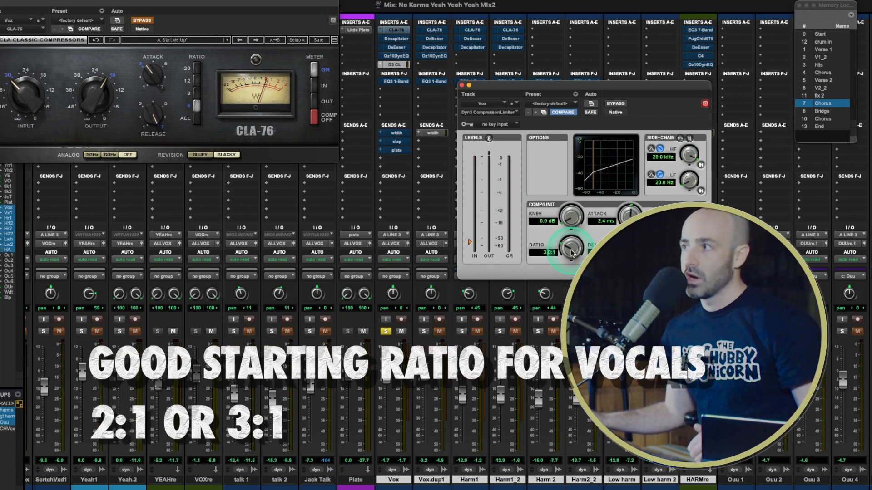